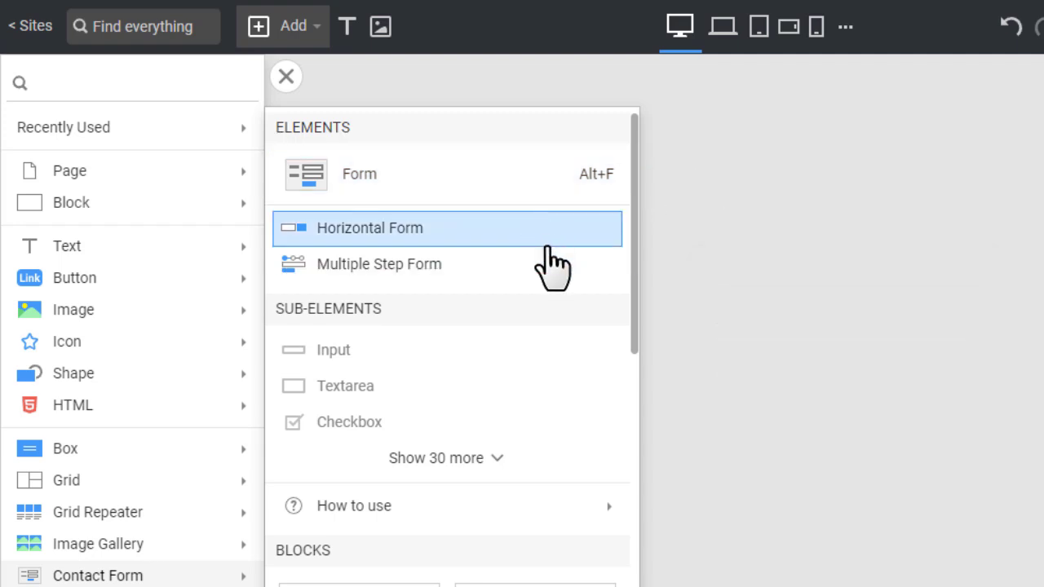
Scroll through the Contact Form panel's Elements, Blocks and Designs sections
scroll(622, 302, down, 5)
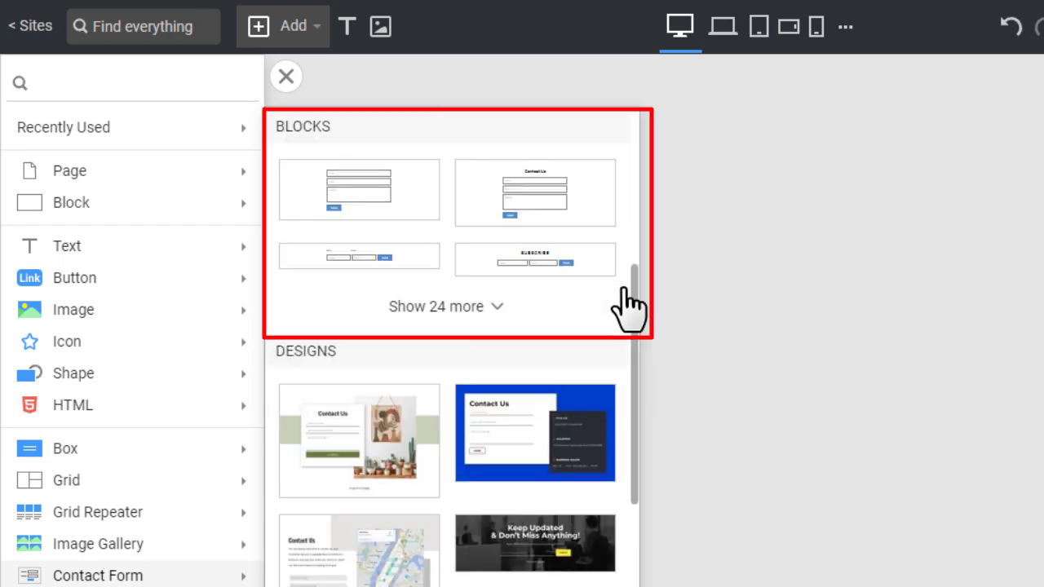
scroll(625, 290, down, 6)
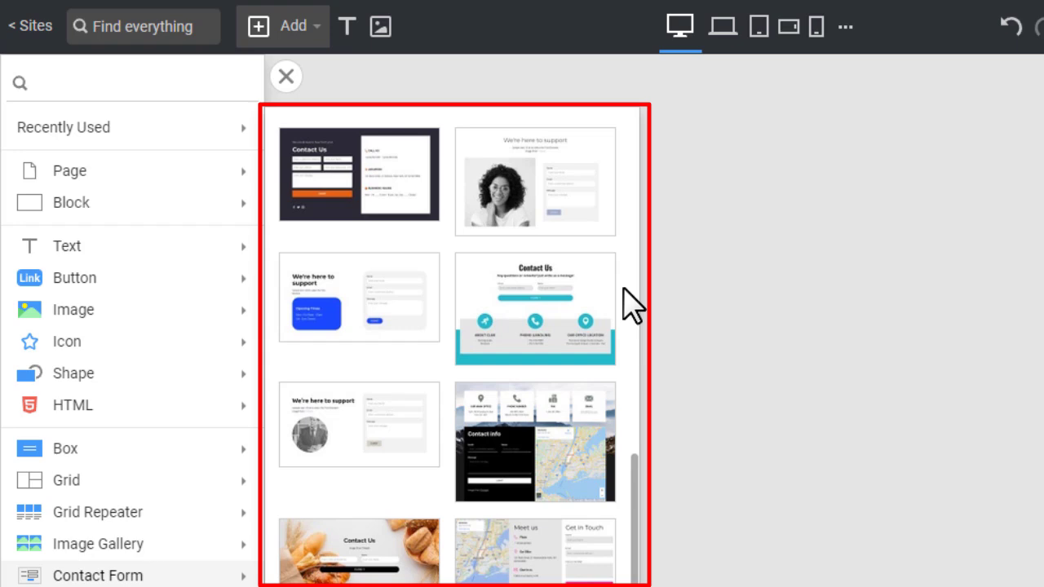
scroll(626, 303, up, 7)
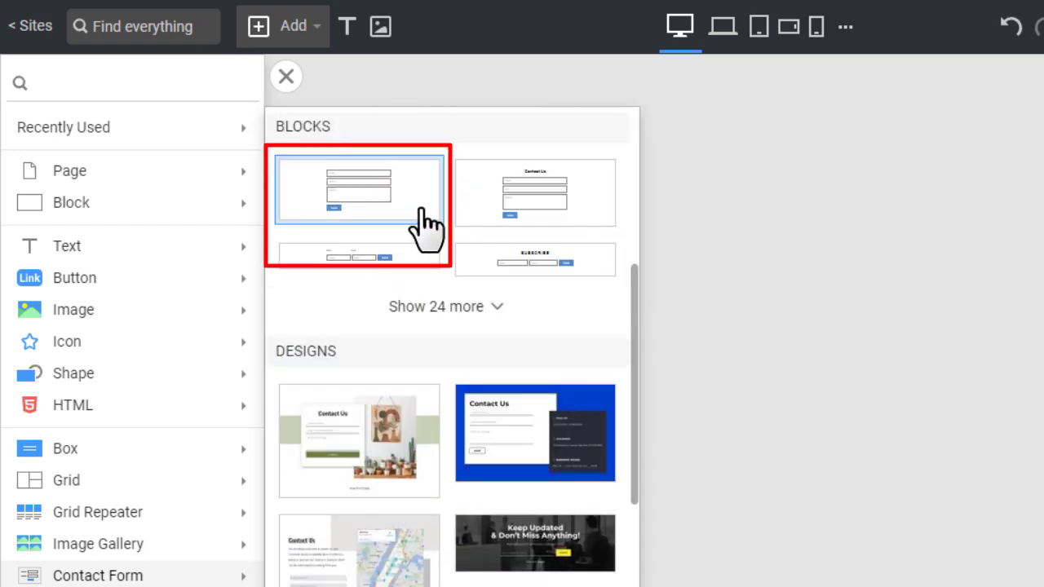
Insert the first simple contact form block and keep the stacked layout after trying inline and multi-step
click(424, 228)
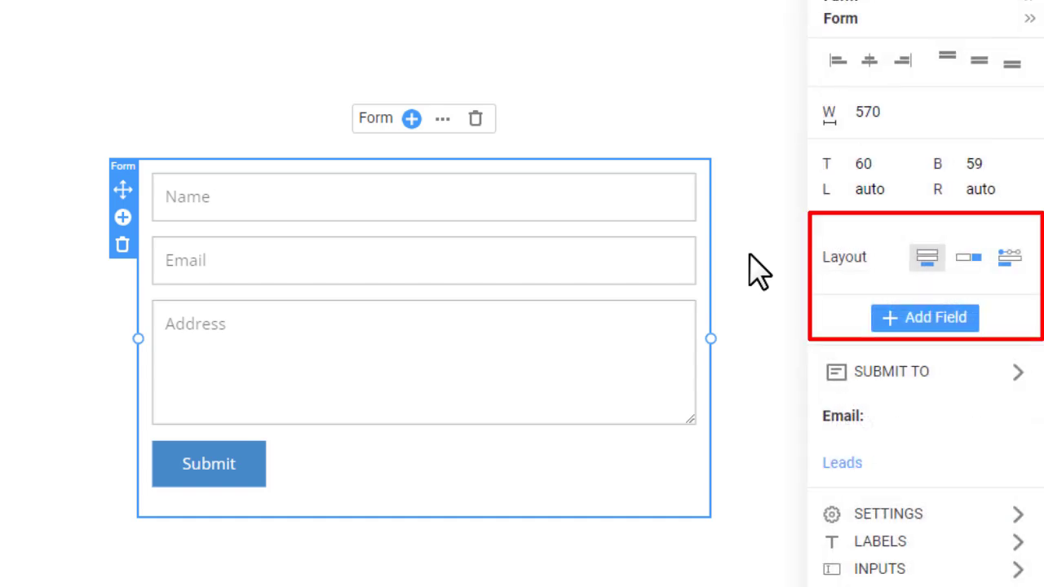
click(971, 258)
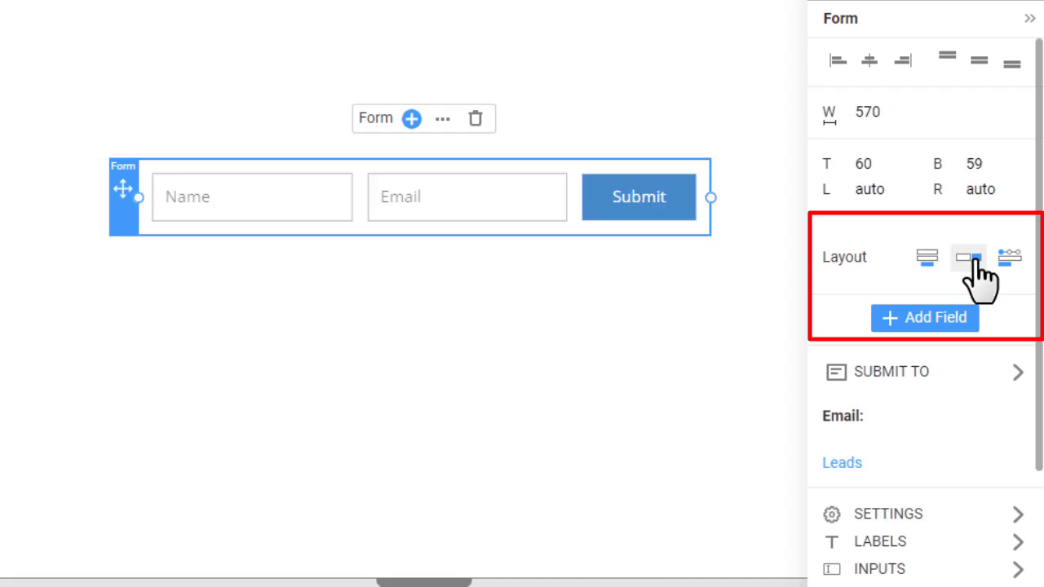
click(1012, 260)
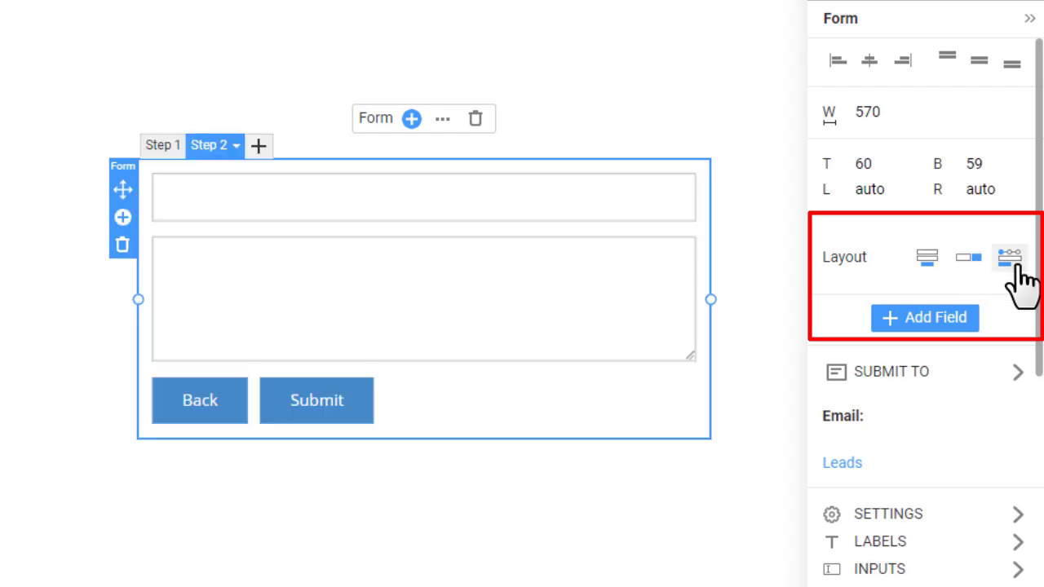
click(924, 279)
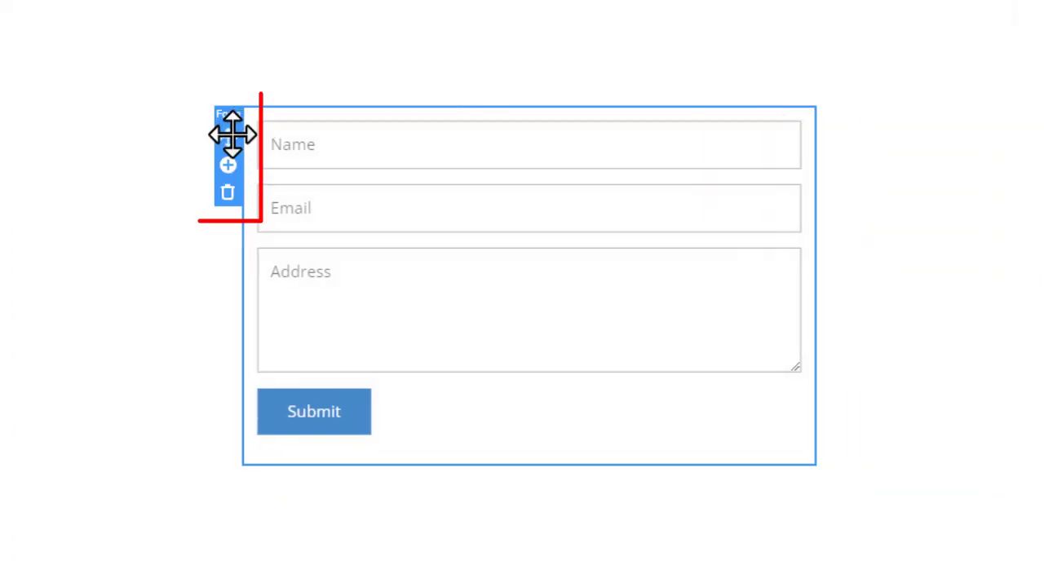
Narrow the form to 453 px wide and shift it further right on the page
click(237, 137)
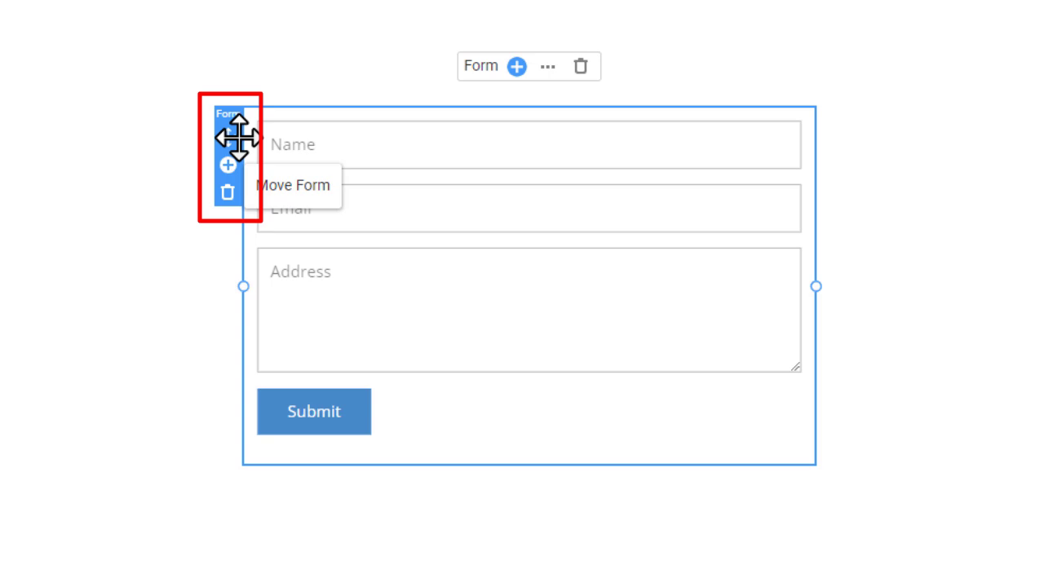
drag(236, 137, 236, 137)
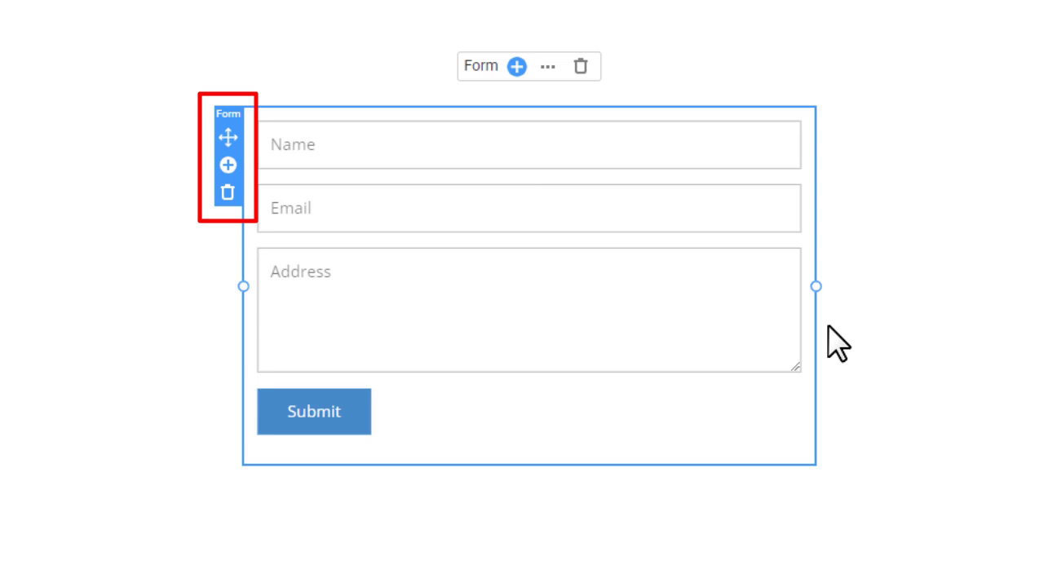
drag(818, 284, 699, 272)
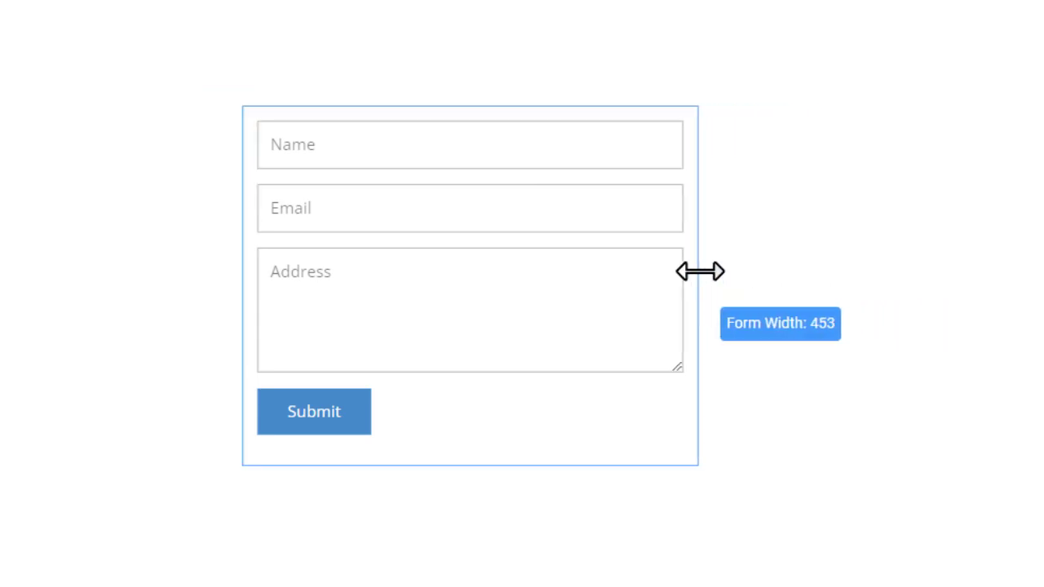
drag(233, 139, 287, 139)
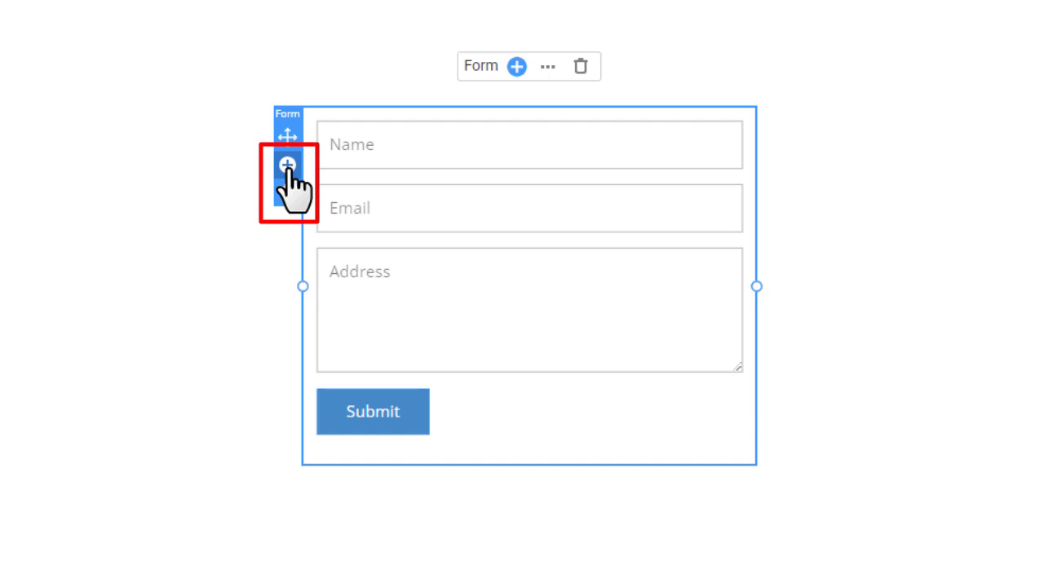
Browse the form's add-field list, looking through the Form submenu toward the Dropdown option
click(287, 165)
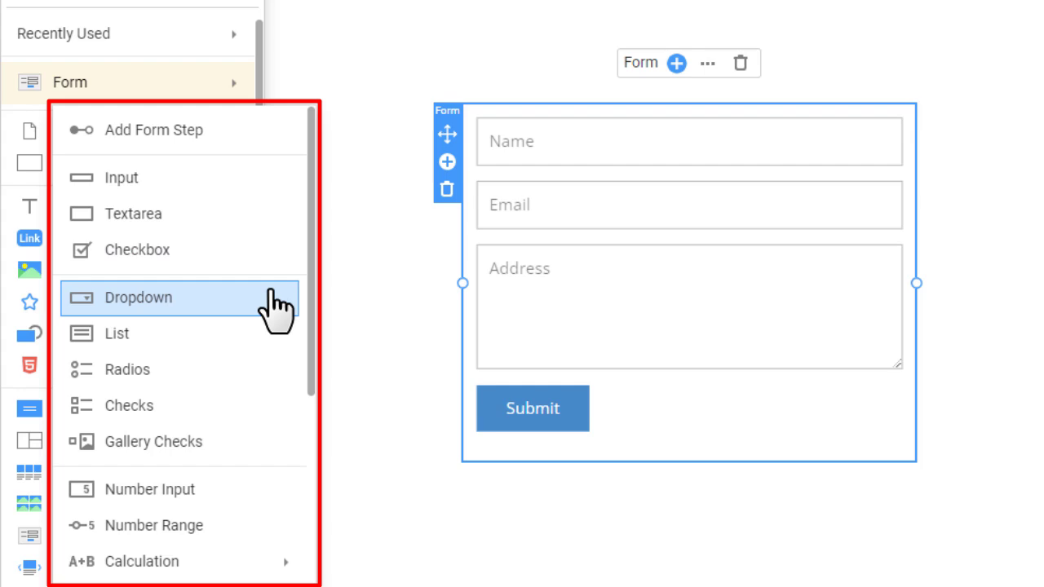
scroll(269, 292, down, 4)
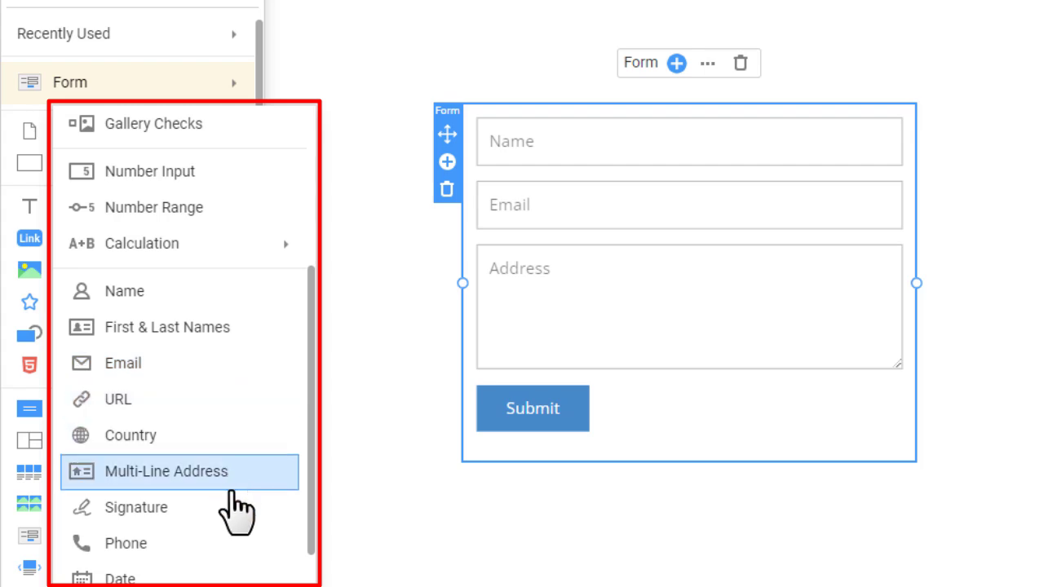
scroll(233, 473, down, 4)
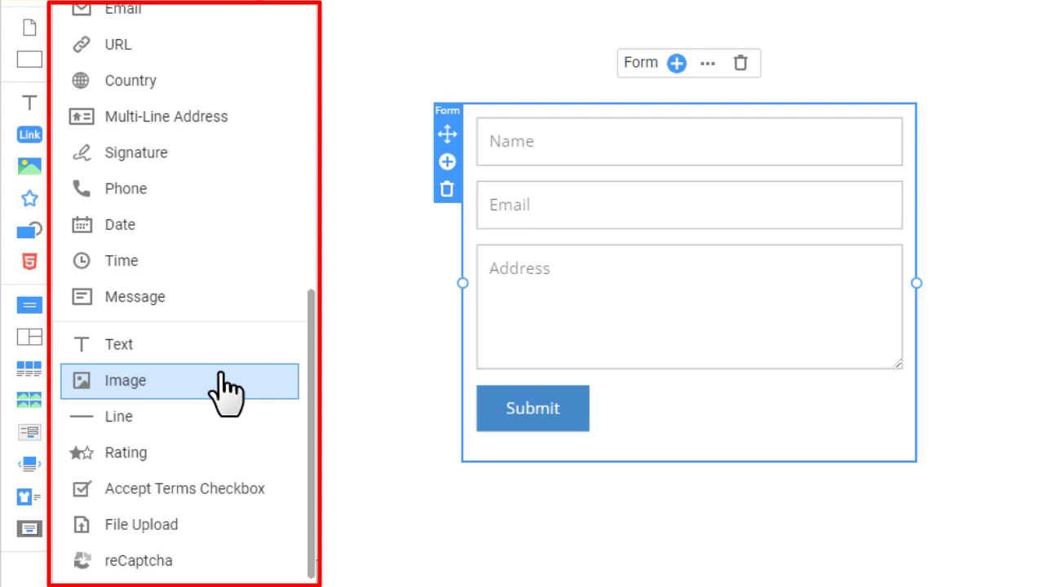
scroll(221, 392, up, 8)
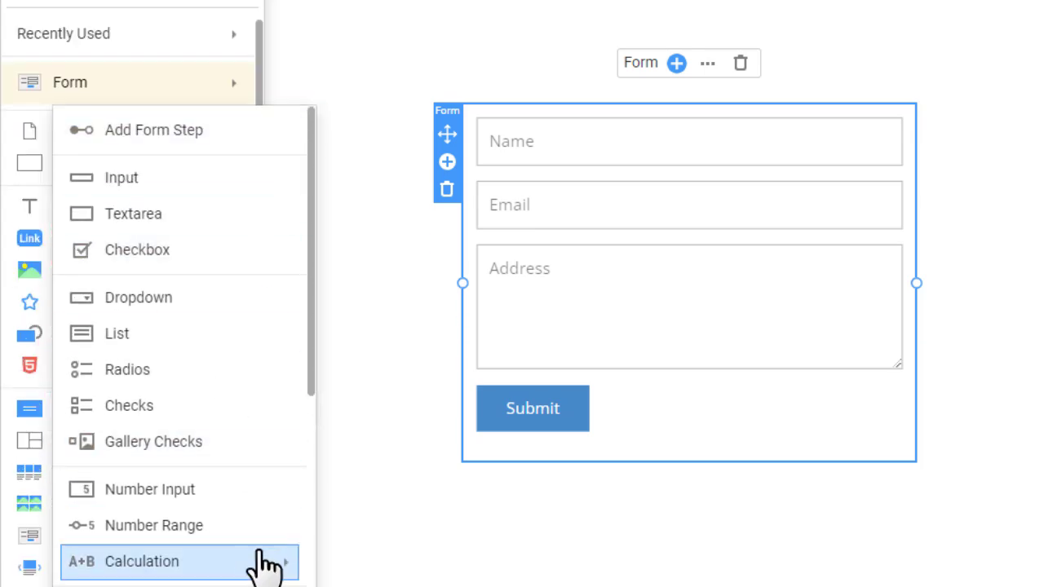
mouse_move(265, 566)
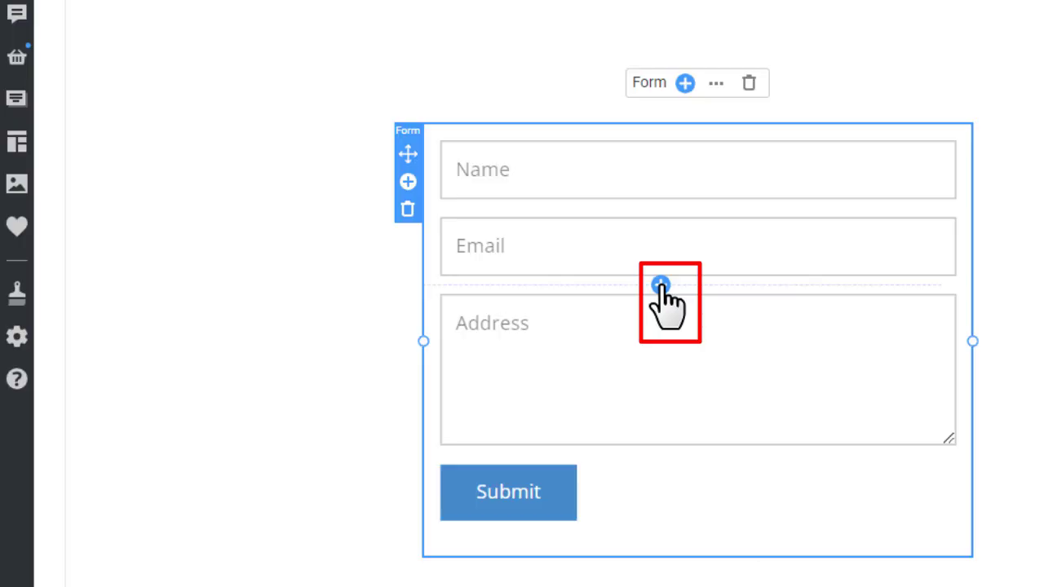
Add a Phone field between the Email and Address fields
click(660, 285)
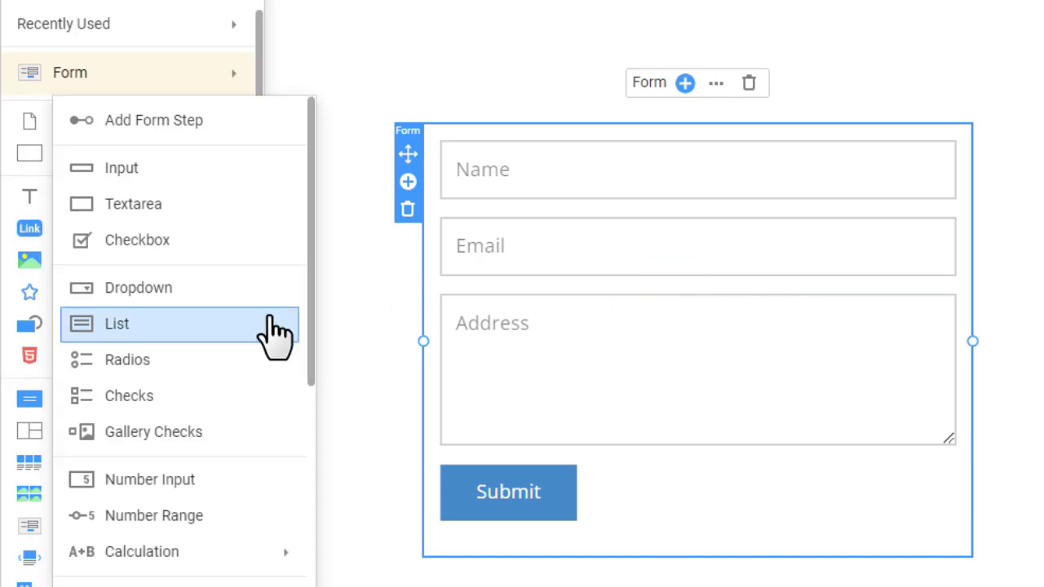
scroll(261, 538, down, 3)
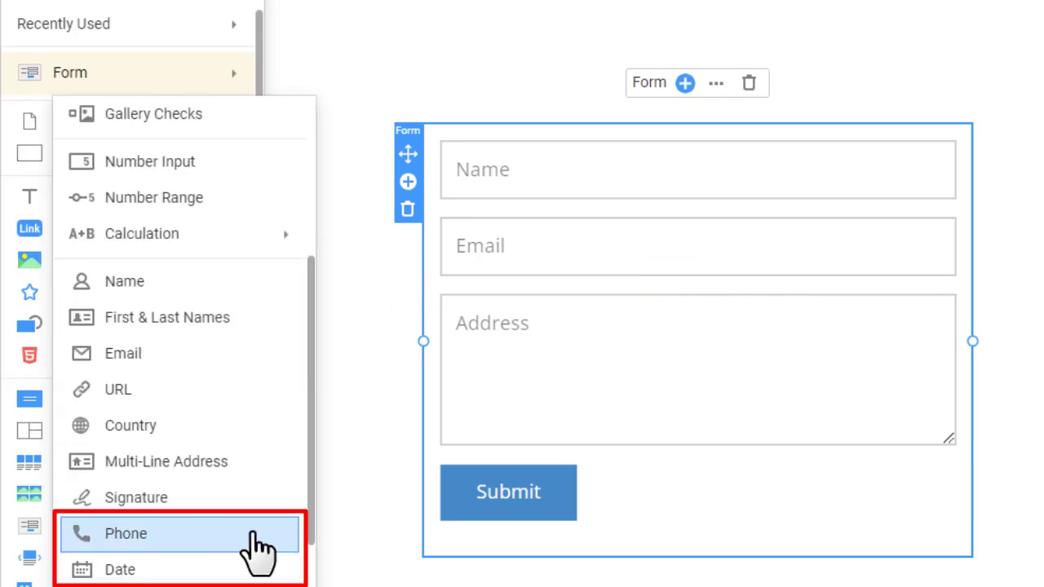
click(257, 538)
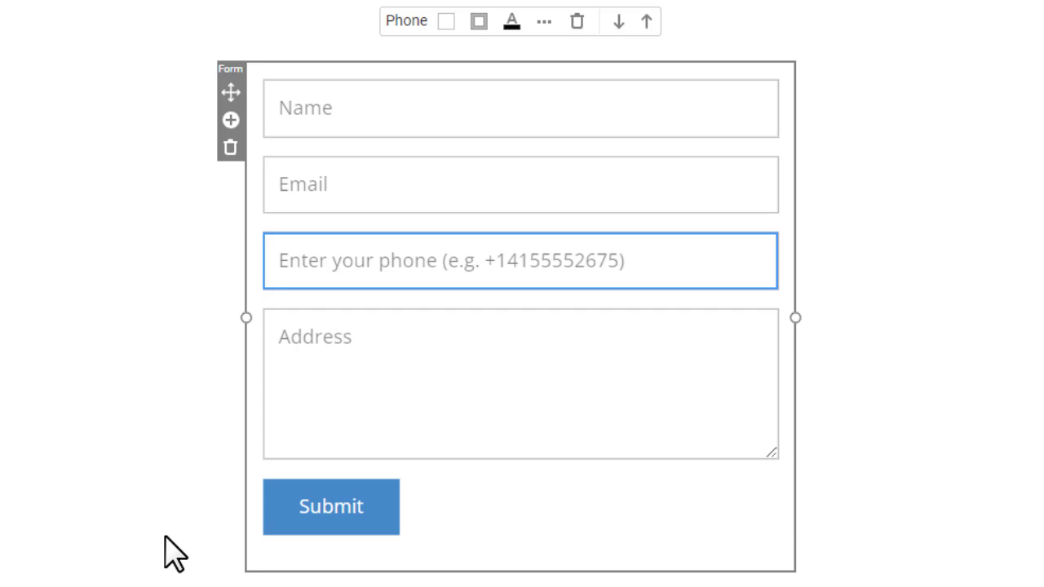
drag(696, 247, 665, 287)
Align the Submit button to the left
click(384, 523)
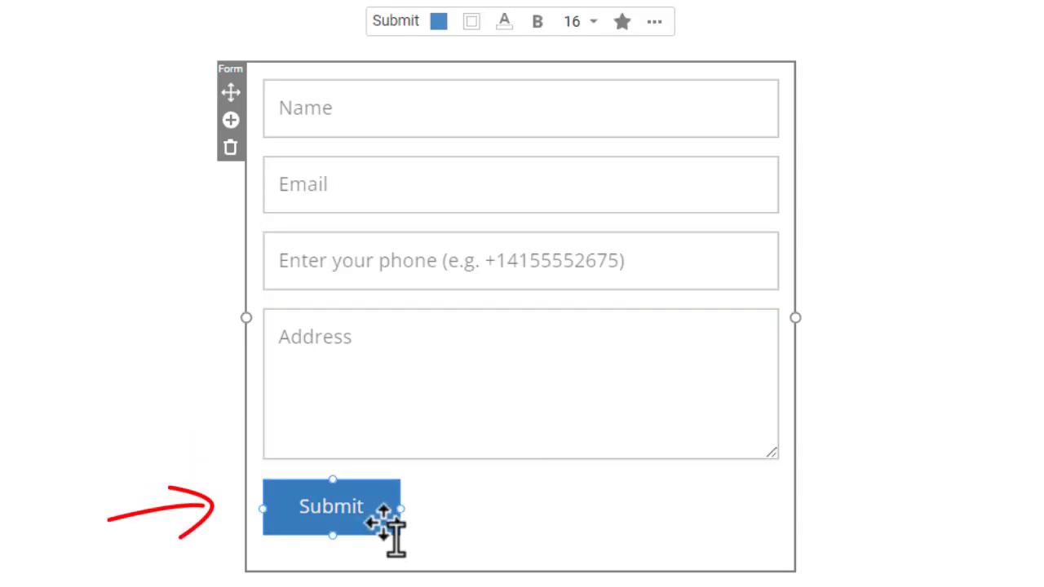
drag(383, 522, 706, 510)
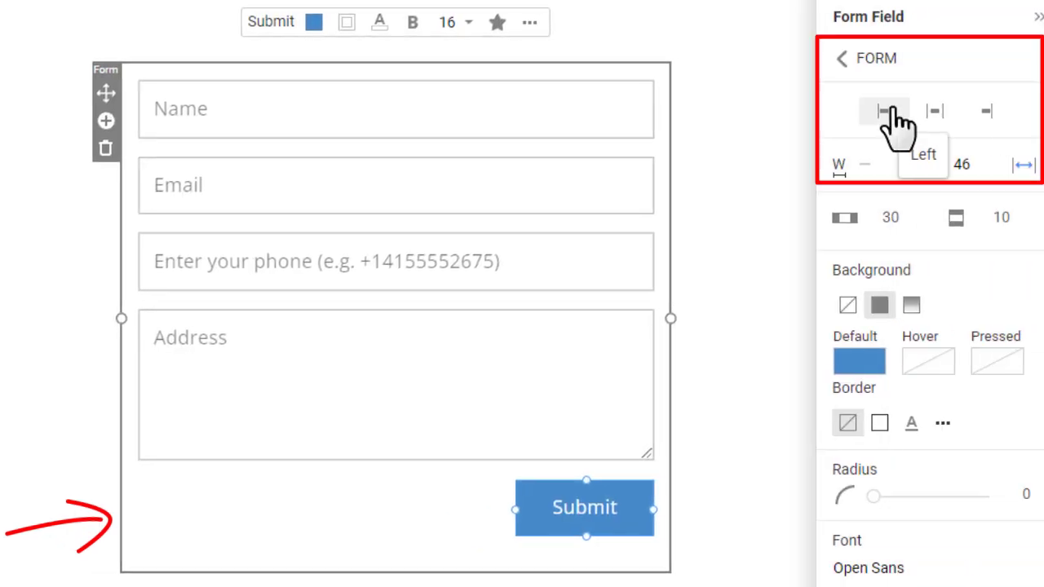
click(889, 115)
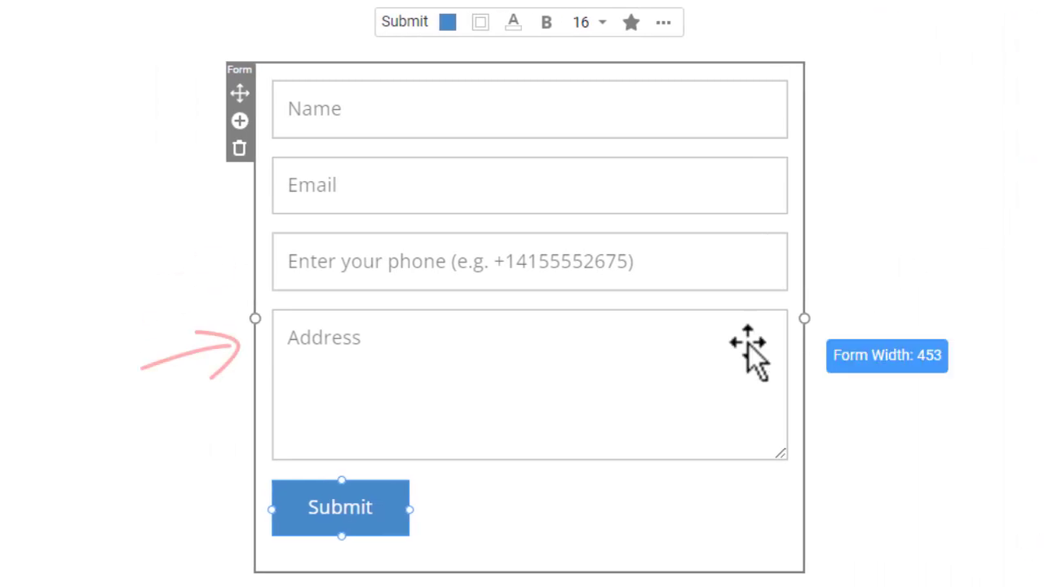
Delete the Address field from the form
click(684, 367)
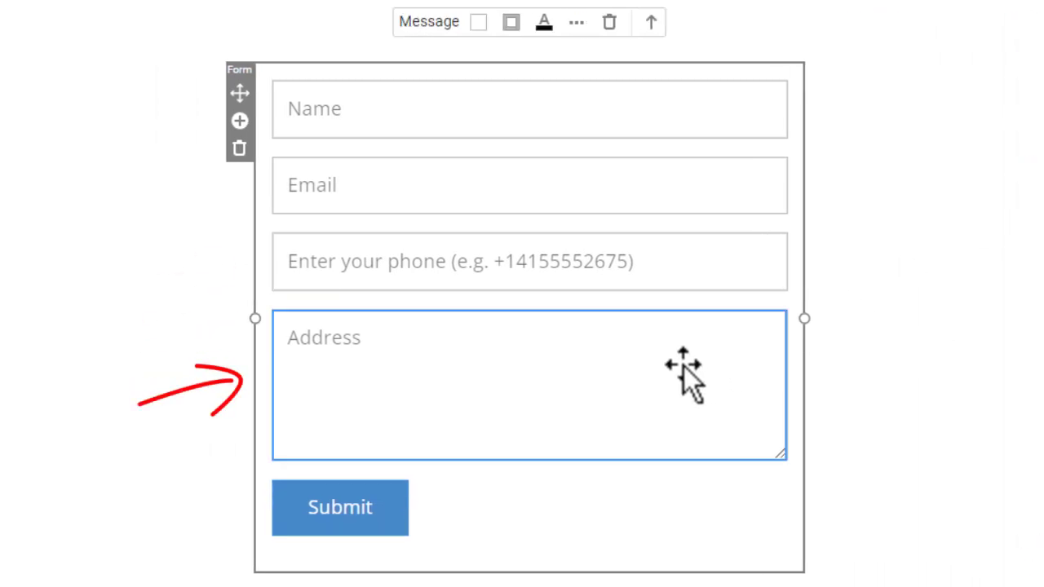
click(608, 25)
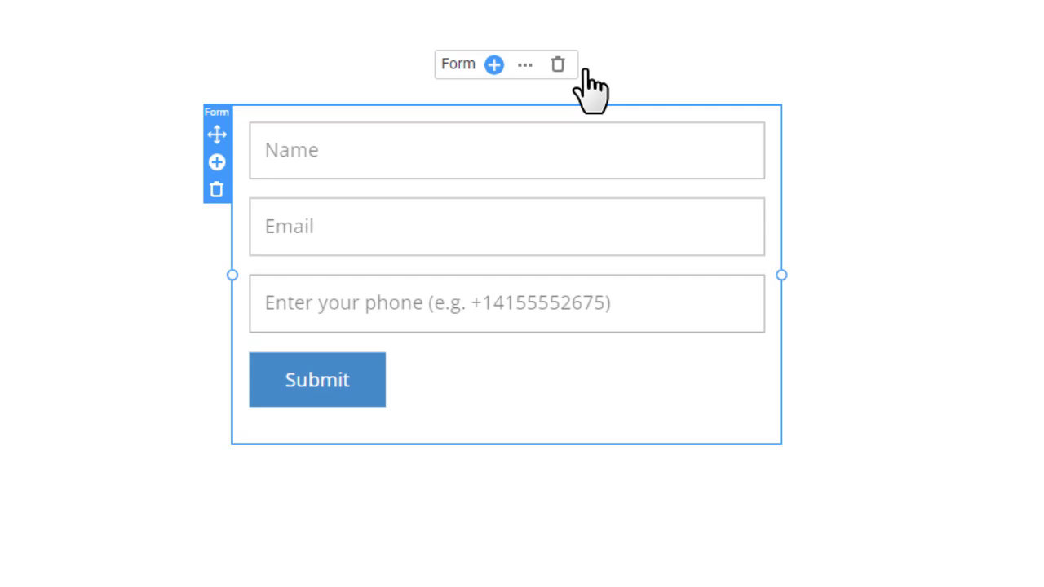
Try fill colours on the Name field and give it a light grey border
click(441, 130)
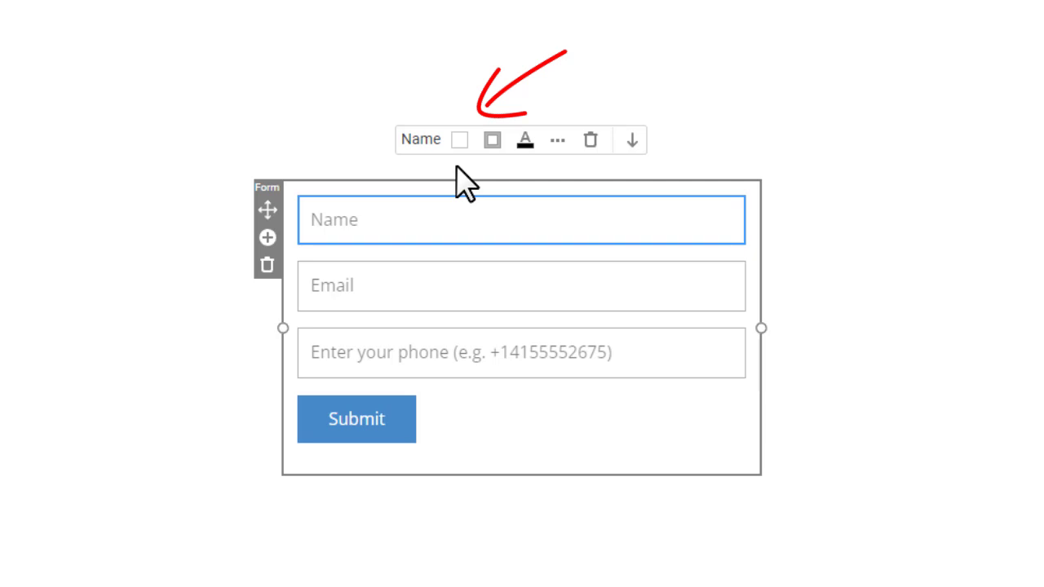
click(459, 140)
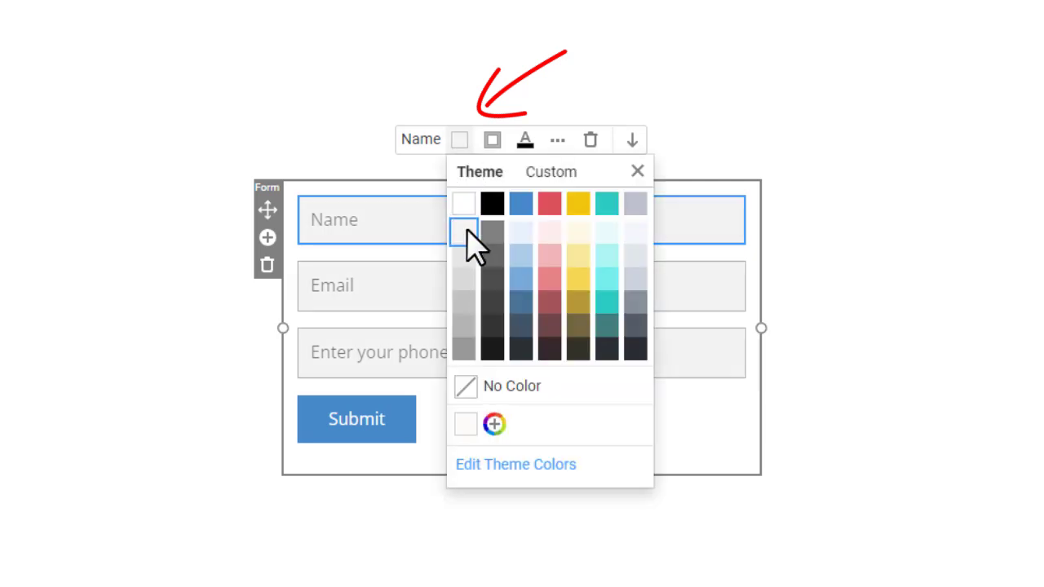
click(492, 140)
click(495, 286)
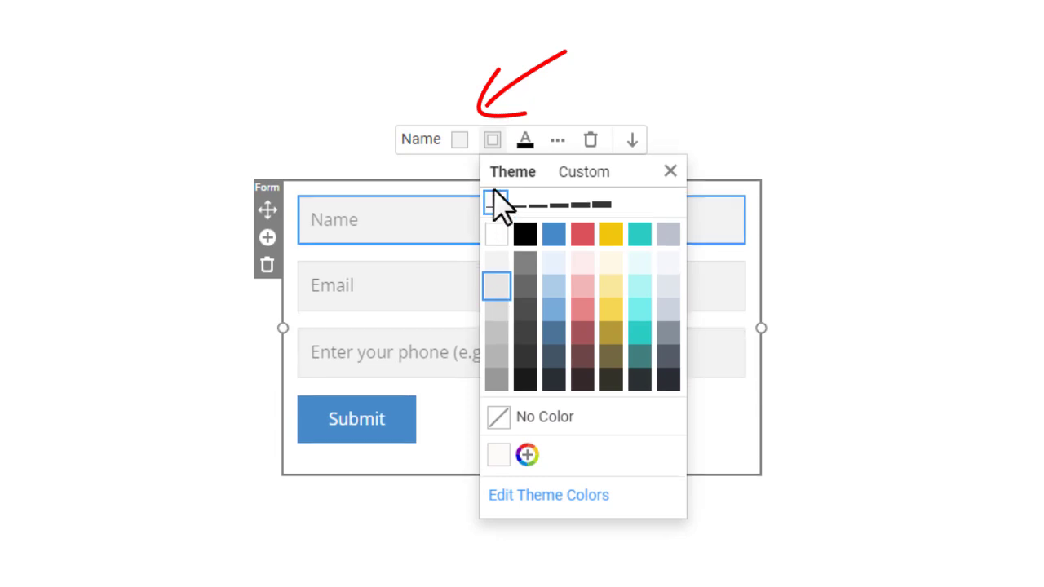
Set the corner radius of all the form's input fields to 5
click(752, 302)
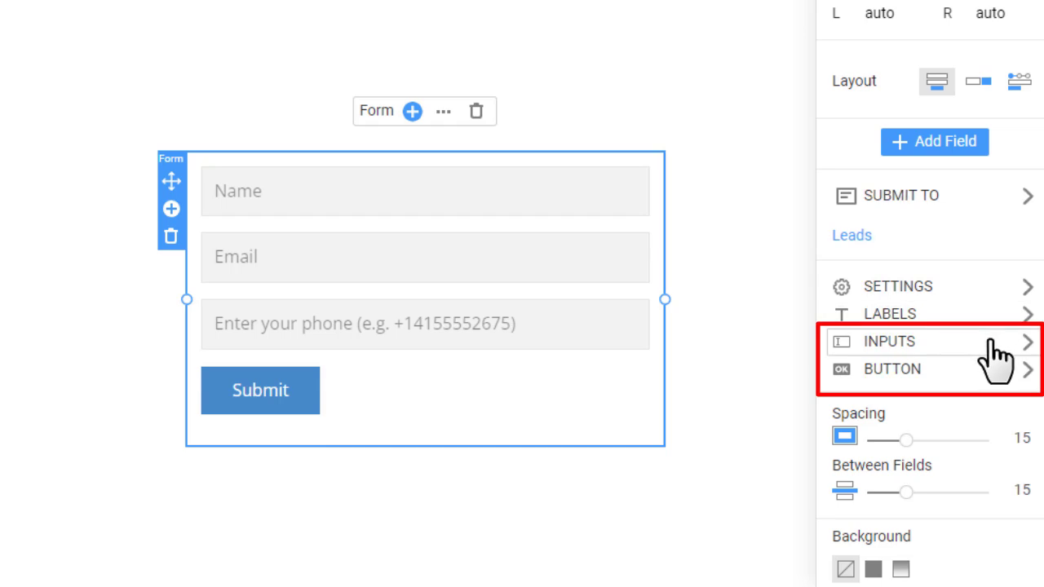
click(992, 346)
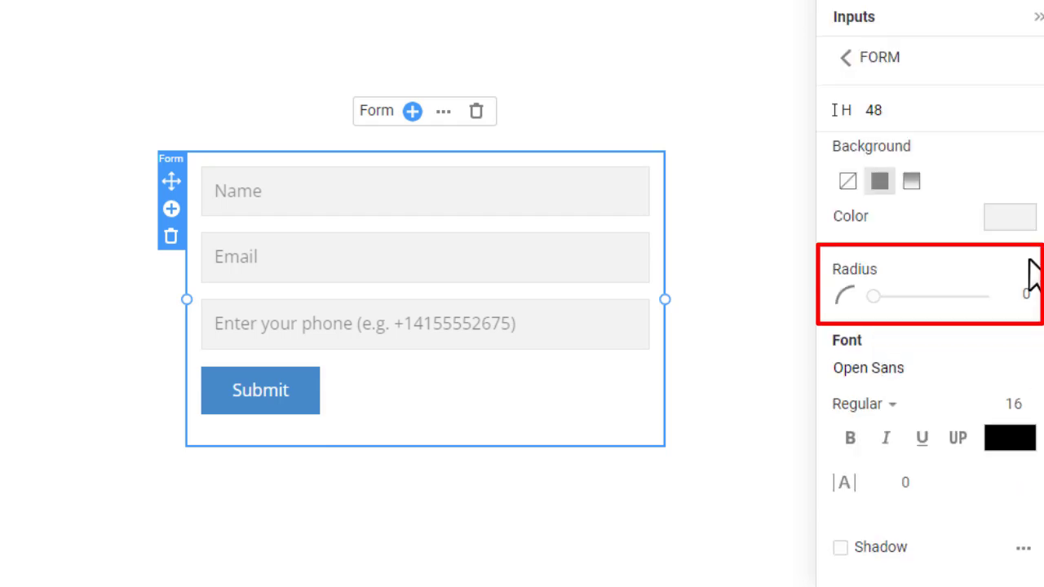
double_click(1019, 293)
text(5)
key(Return)
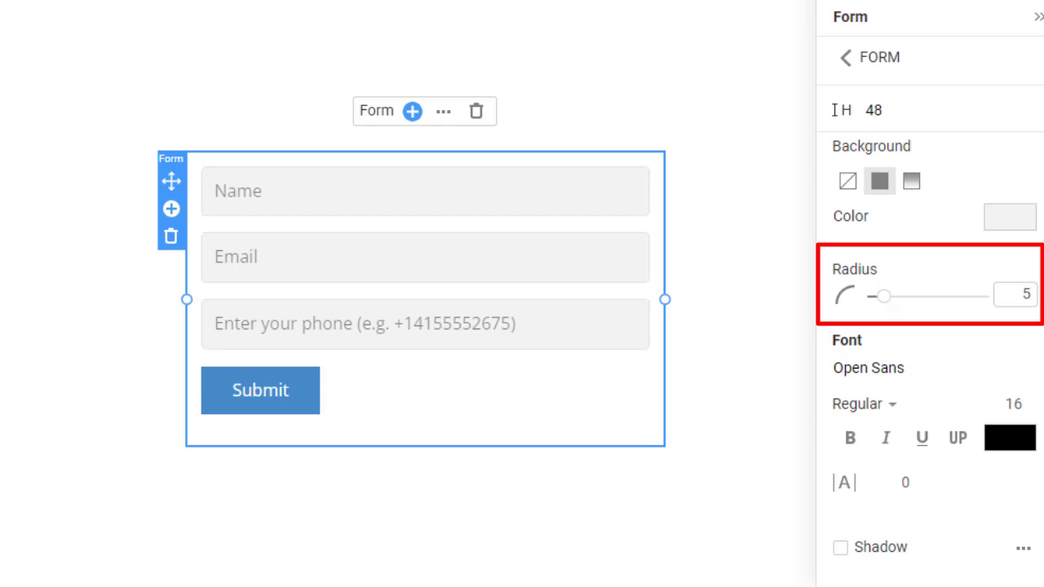
Show bold labels to the left of the Name, Email and Phone inputs
click(875, 59)
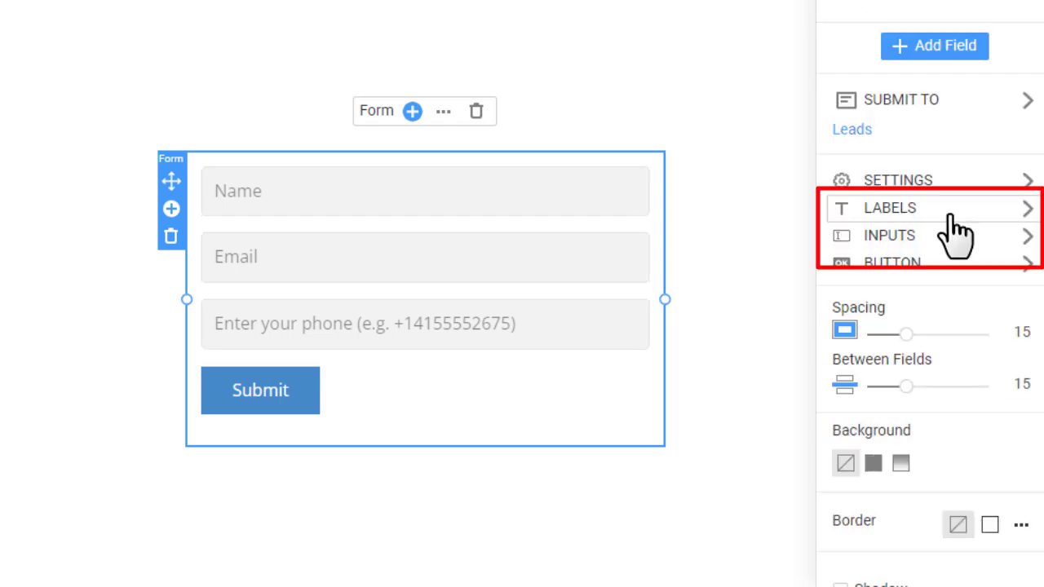
click(950, 214)
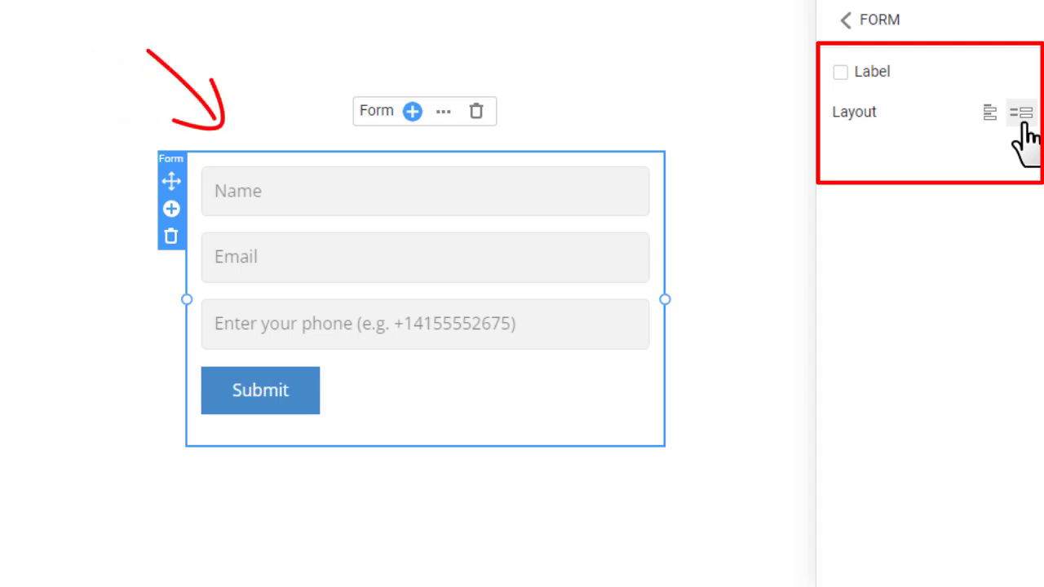
click(1021, 114)
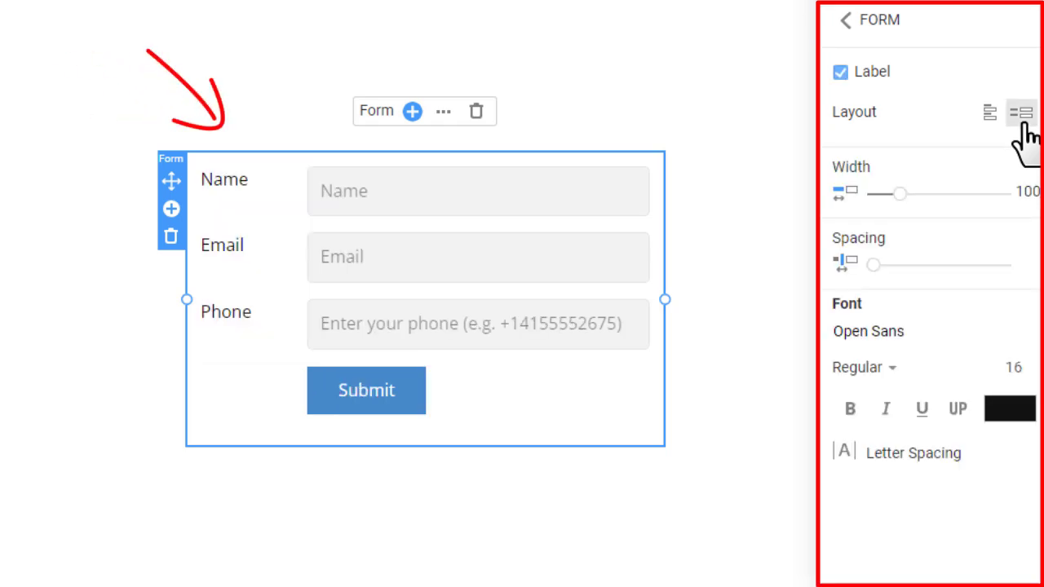
click(850, 410)
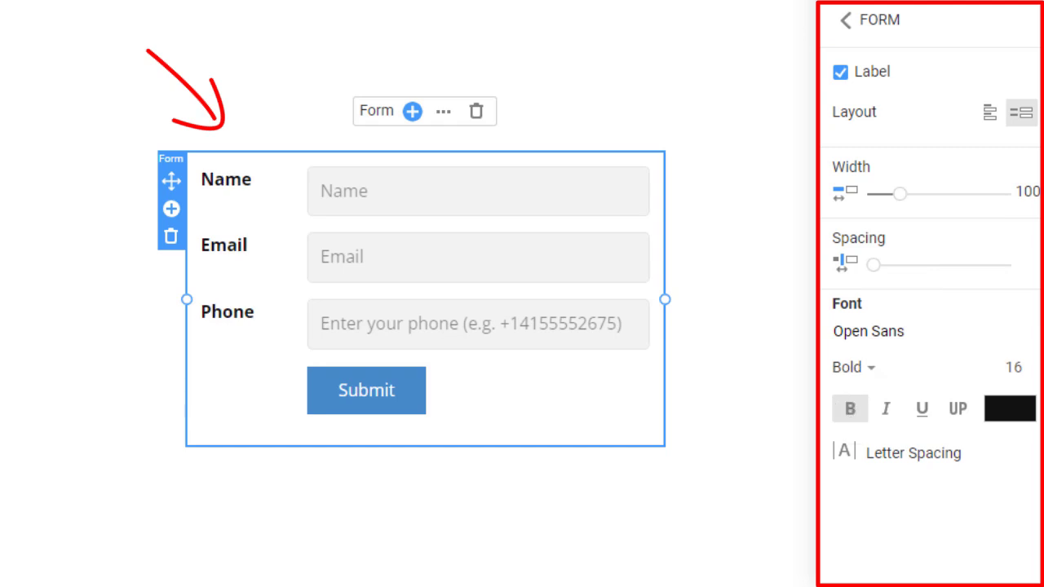
click(879, 23)
Give the Submit button a red background and bold text
click(355, 395)
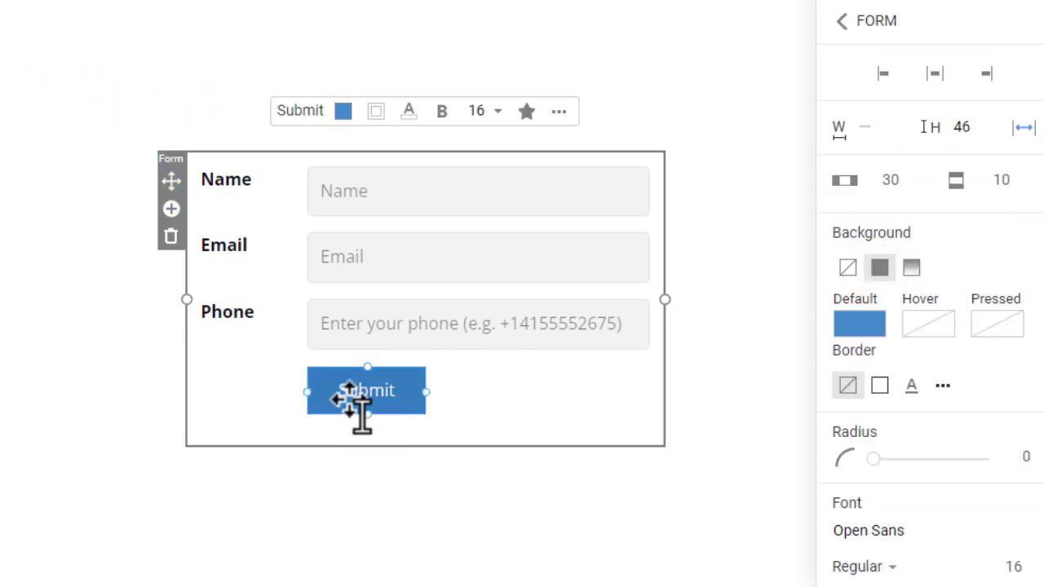
click(863, 325)
click(727, 239)
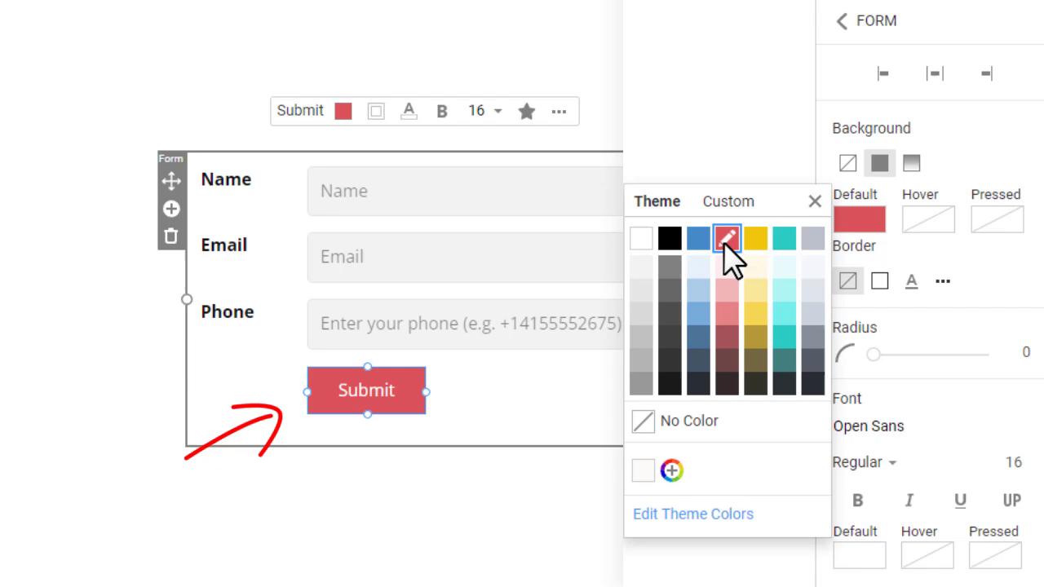
scroll(904, 280, down, 2)
click(852, 290)
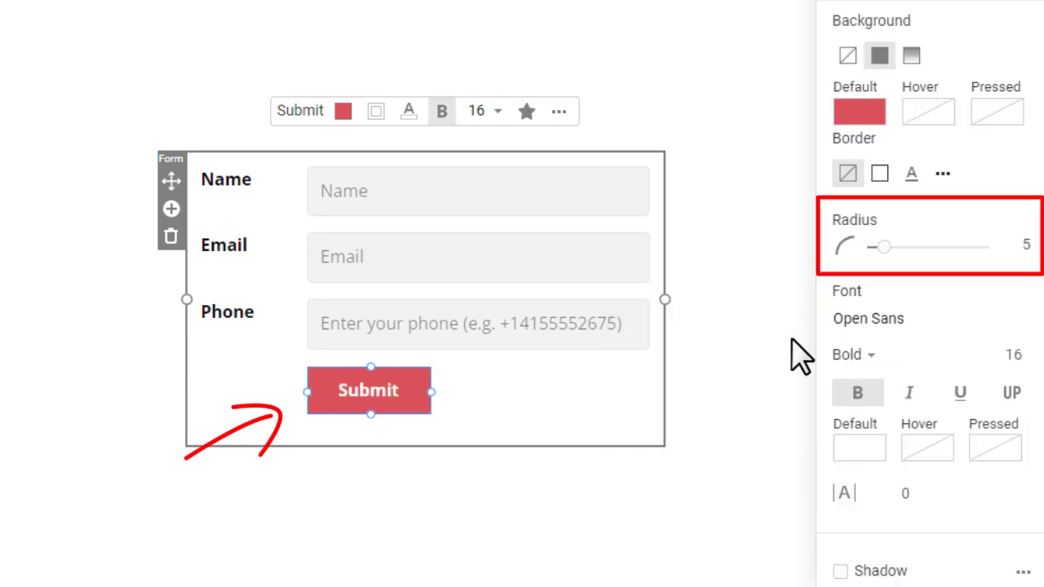
Set the form's inner spacing to 30 and the spacing between fields to 20
click(166, 182)
double_click(1011, 196)
text(30)
double_click(1016, 241)
text(20)
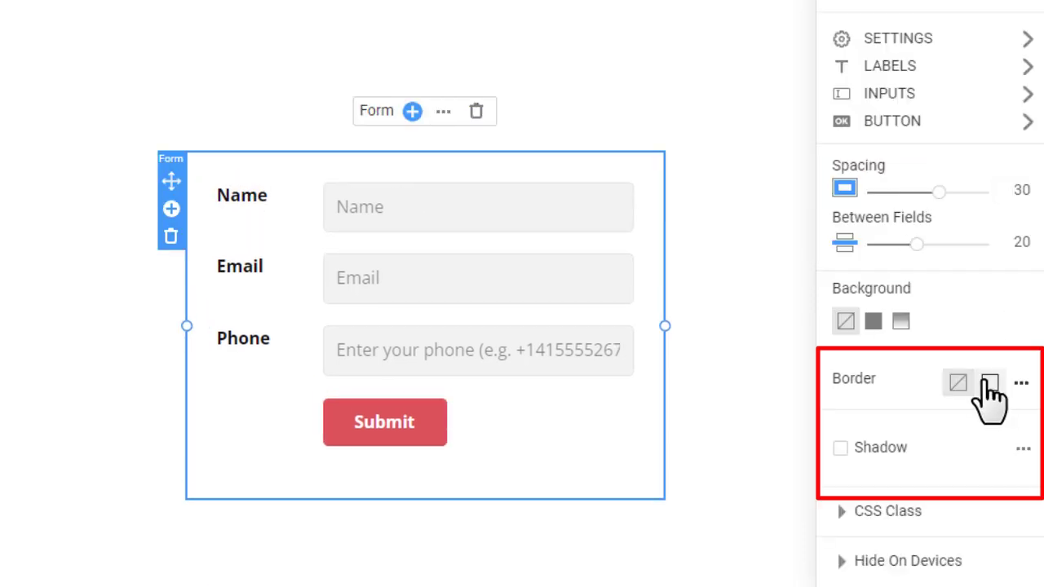
Give the form a solid light grey border, corner radius 10 and a drop shadow
click(989, 383)
click(1008, 418)
click(854, 225)
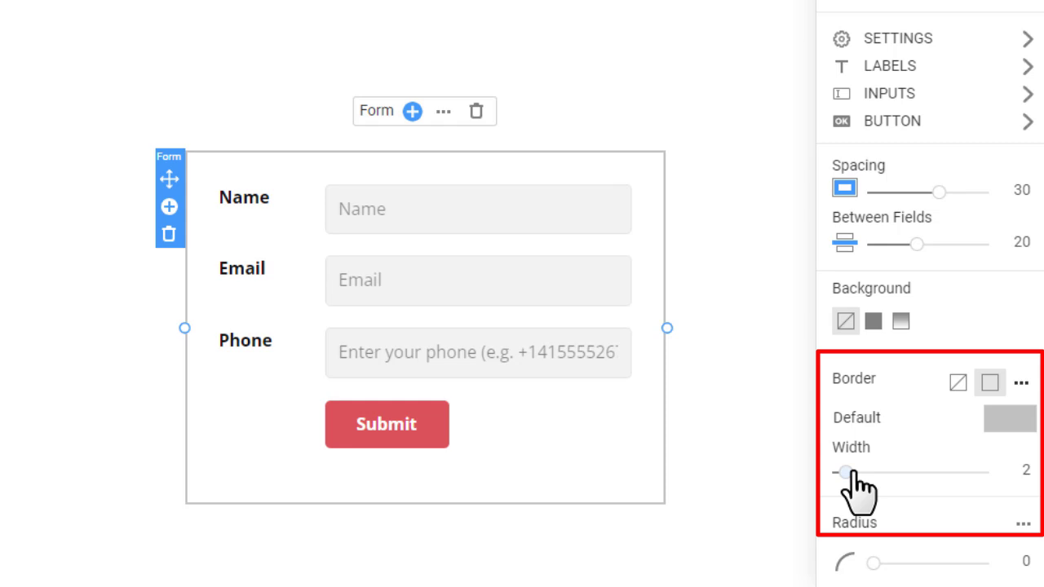
drag(848, 475, 840, 475)
scroll(944, 424, down, 3)
double_click(1011, 382)
text(10)
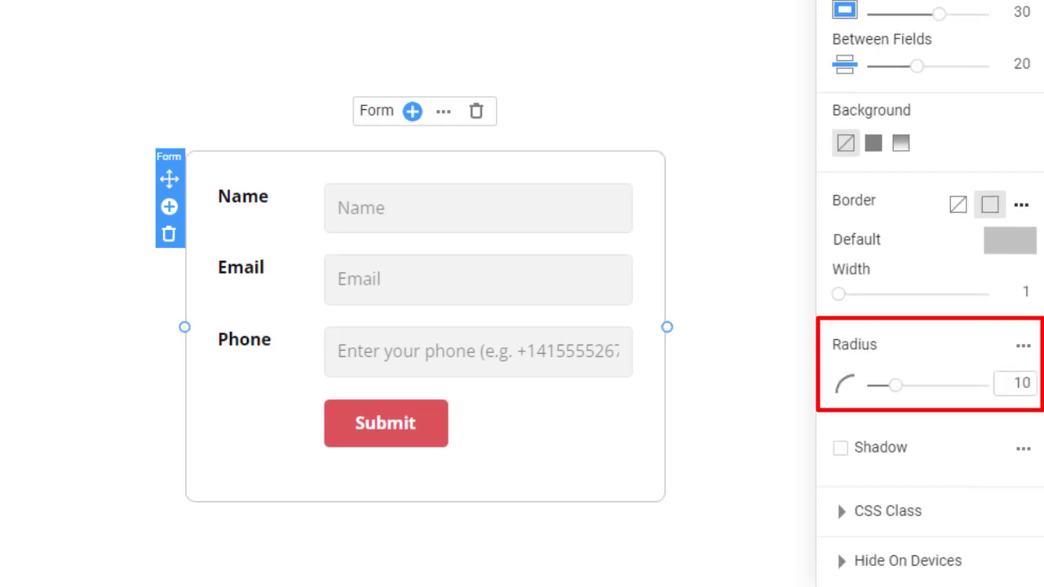
click(840, 448)
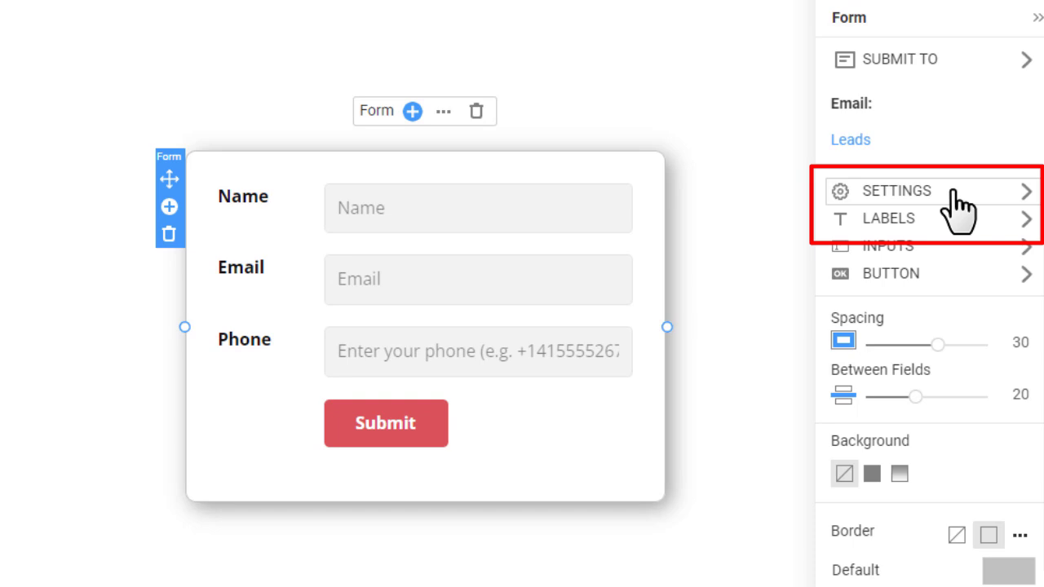
Review the form's success and failure messages, then open the site's reCaptcha settings
click(959, 195)
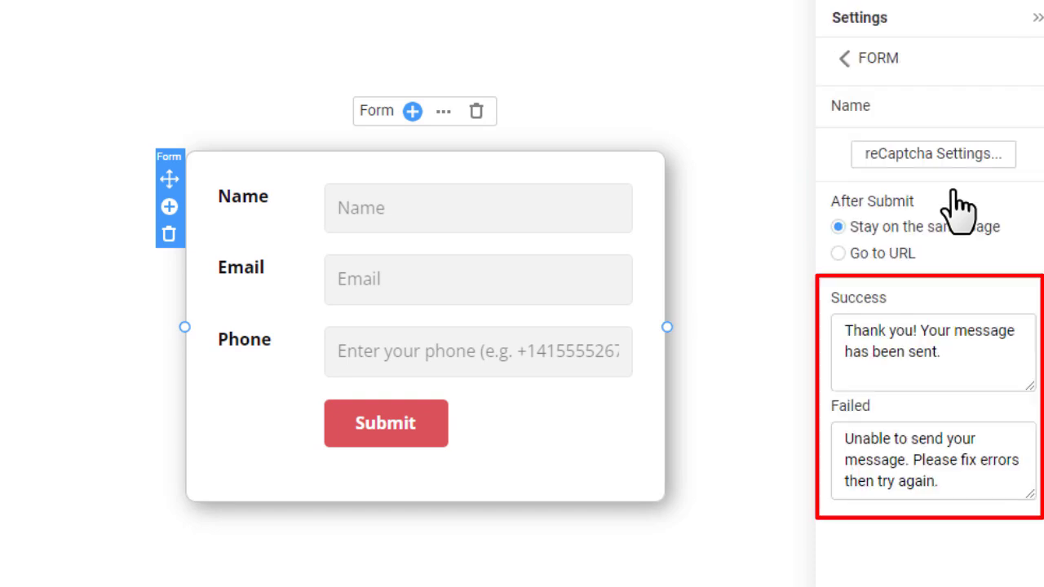
click(983, 156)
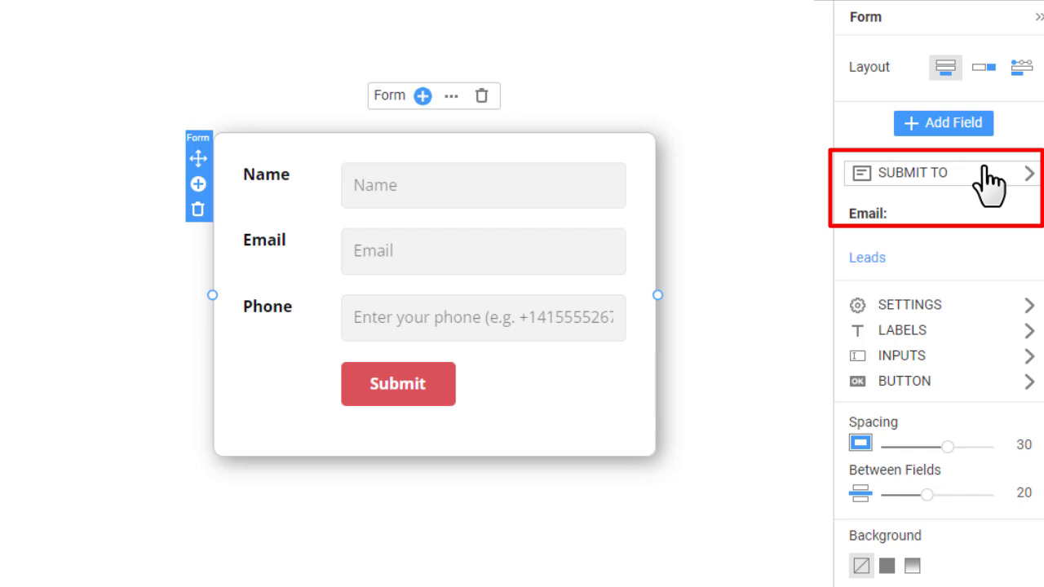
Route form submissions to the site's email, publish to Nicepage Hosting, and open the live site
click(984, 167)
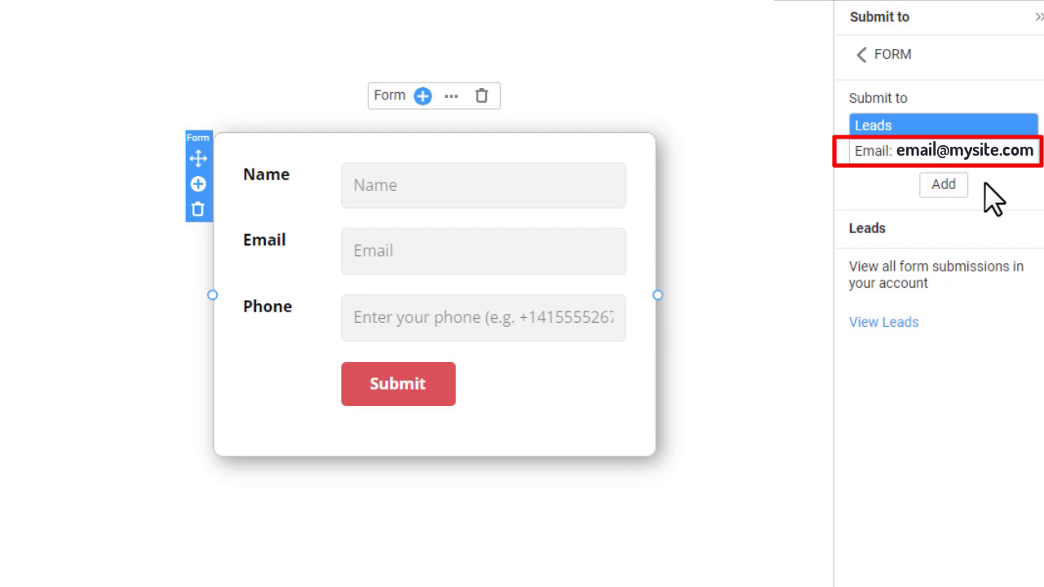
click(889, 22)
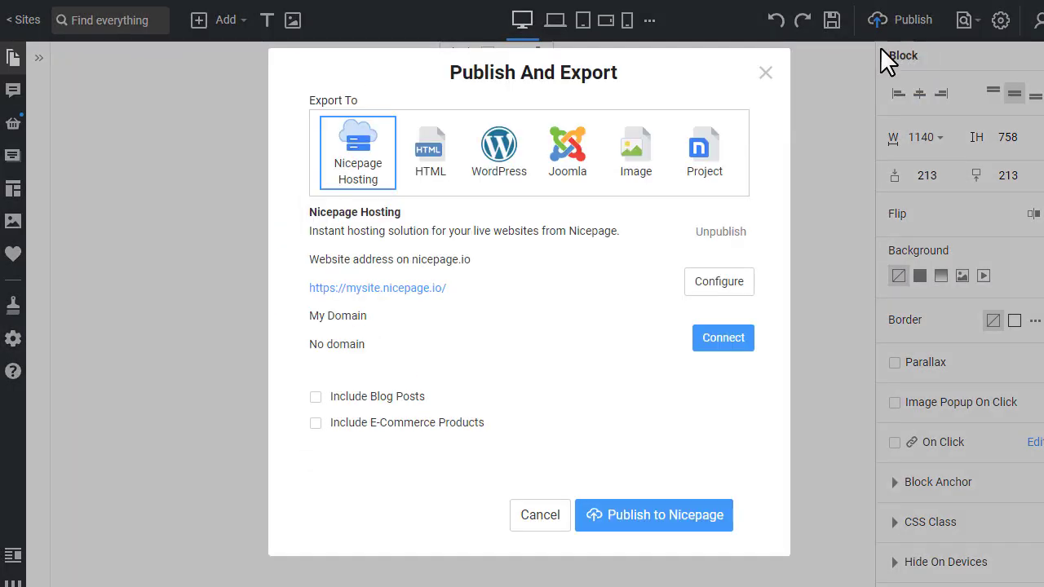
click(714, 526)
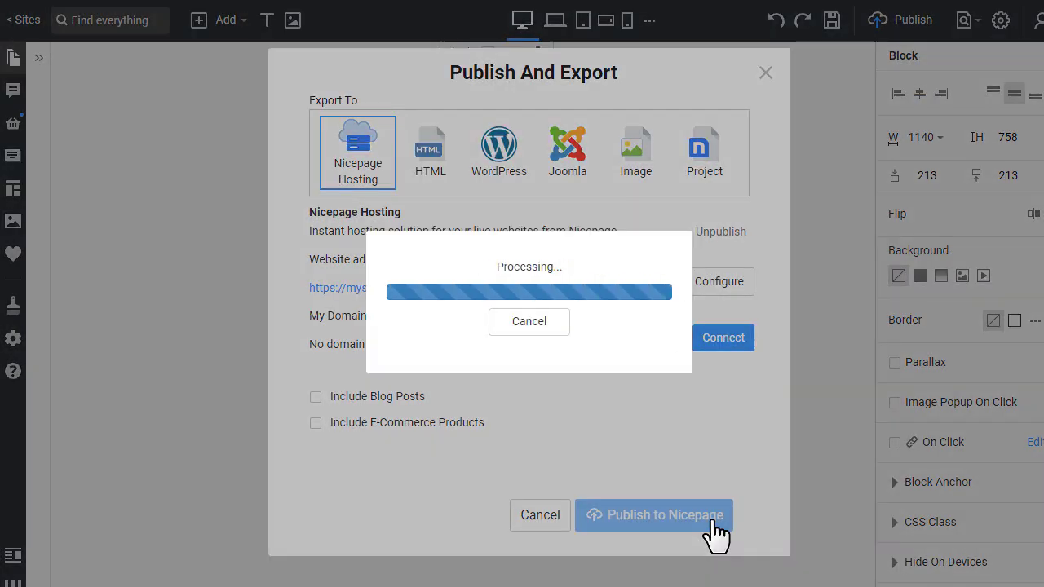
click(693, 302)
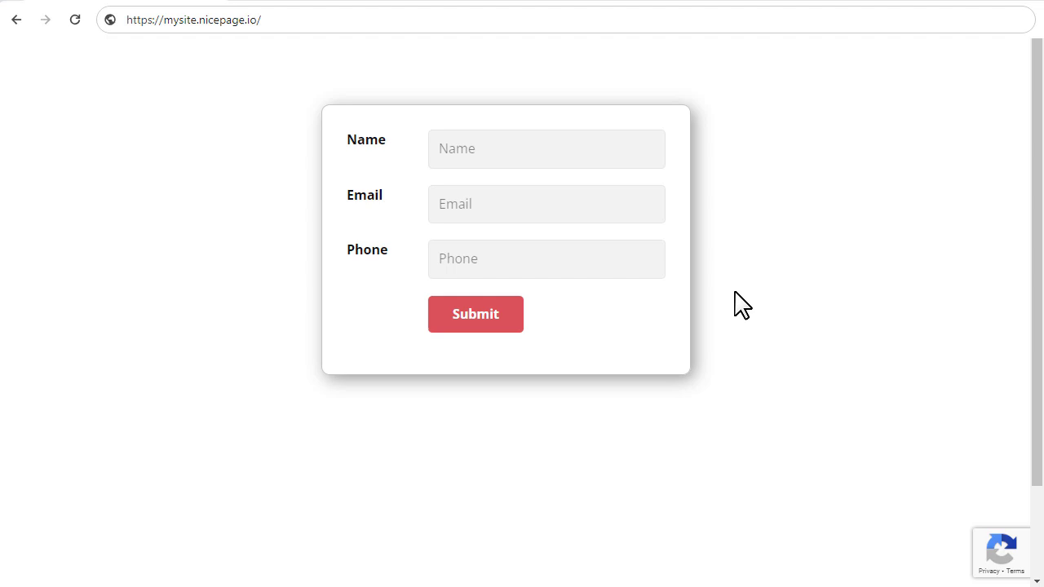
Submit a test contact's name, e-mail and phone number on the live form, then dismiss the thank-you message
click(536, 149)
click(555, 206)
click(518, 258)
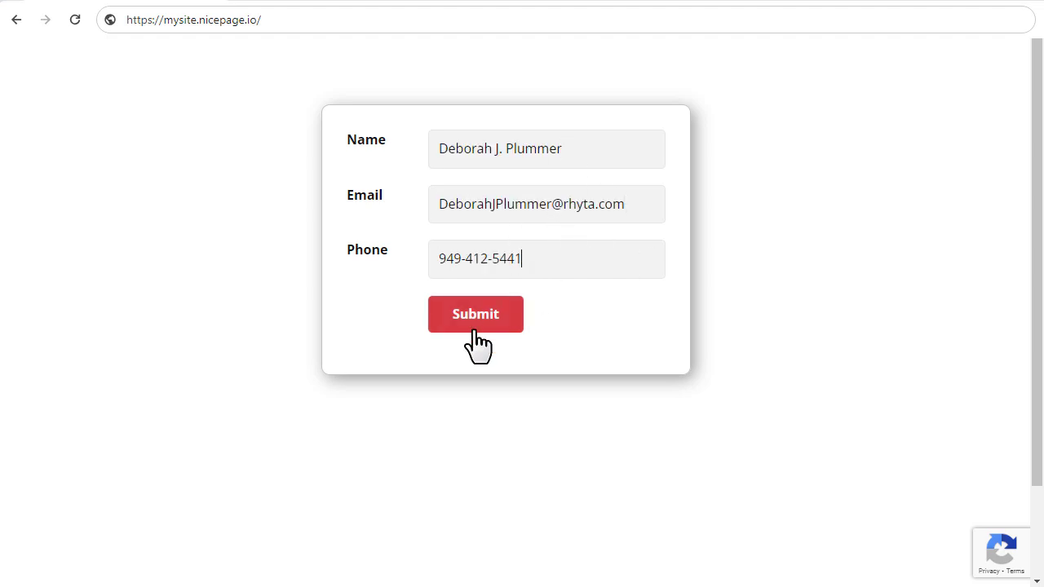
click(479, 329)
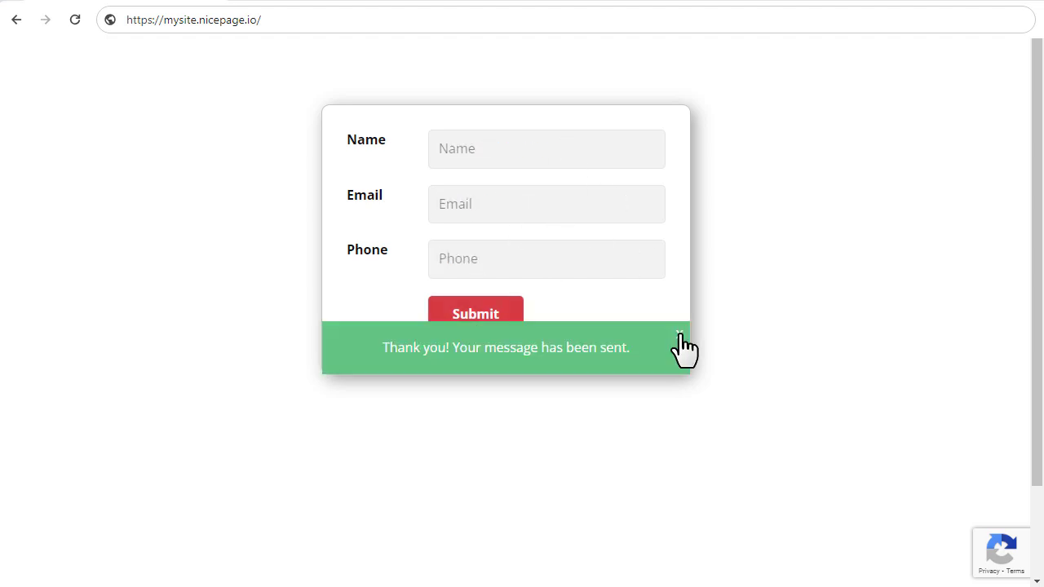
click(680, 334)
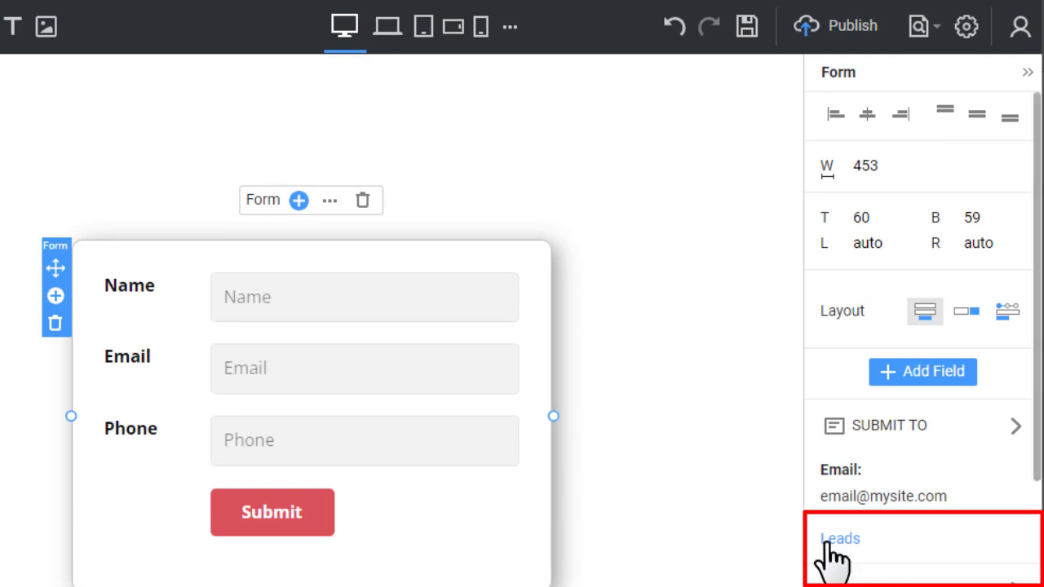
Open the Nicepage account menu to reach Contact Form Leads
click(1020, 29)
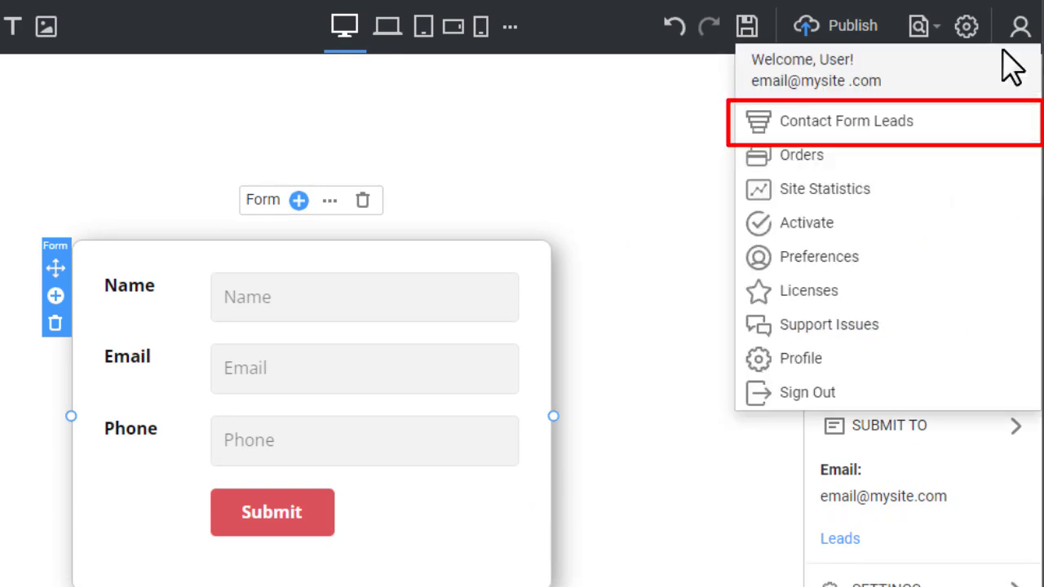